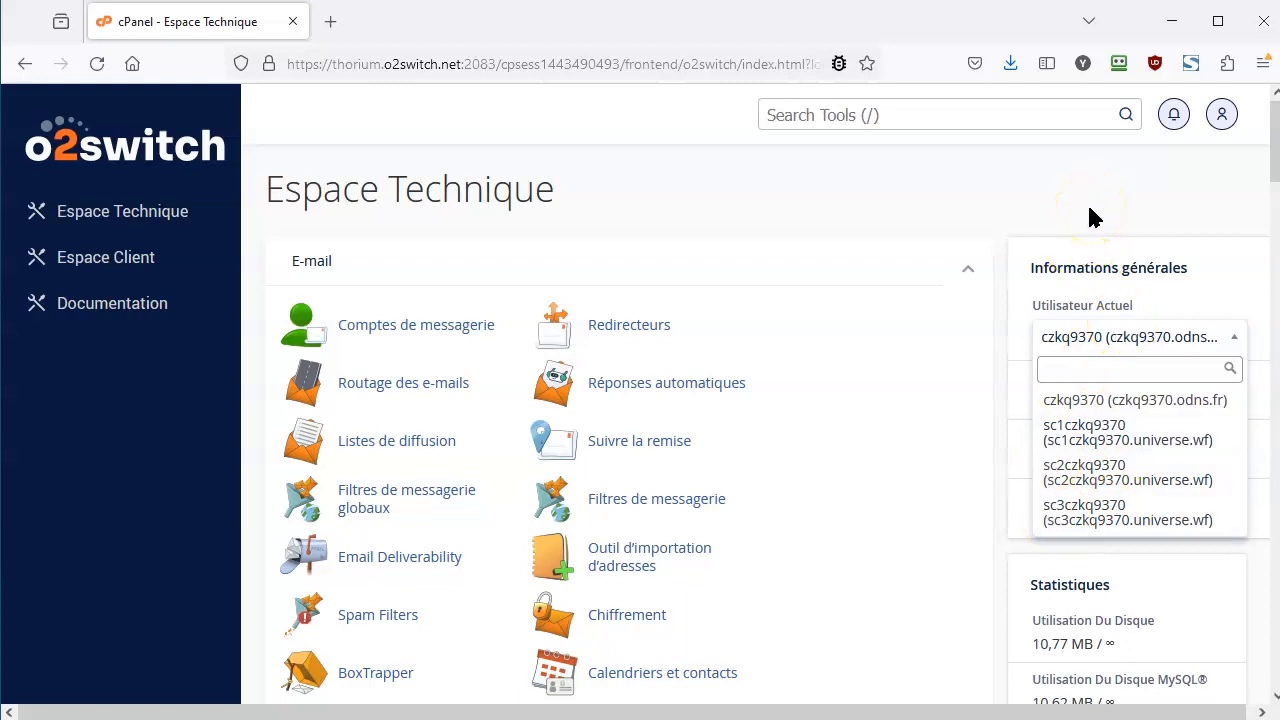
Close the Utilisateur Actuel account list without switching, then start a page search.
{"action": "left_click", "coordinate": [1090, 217]}
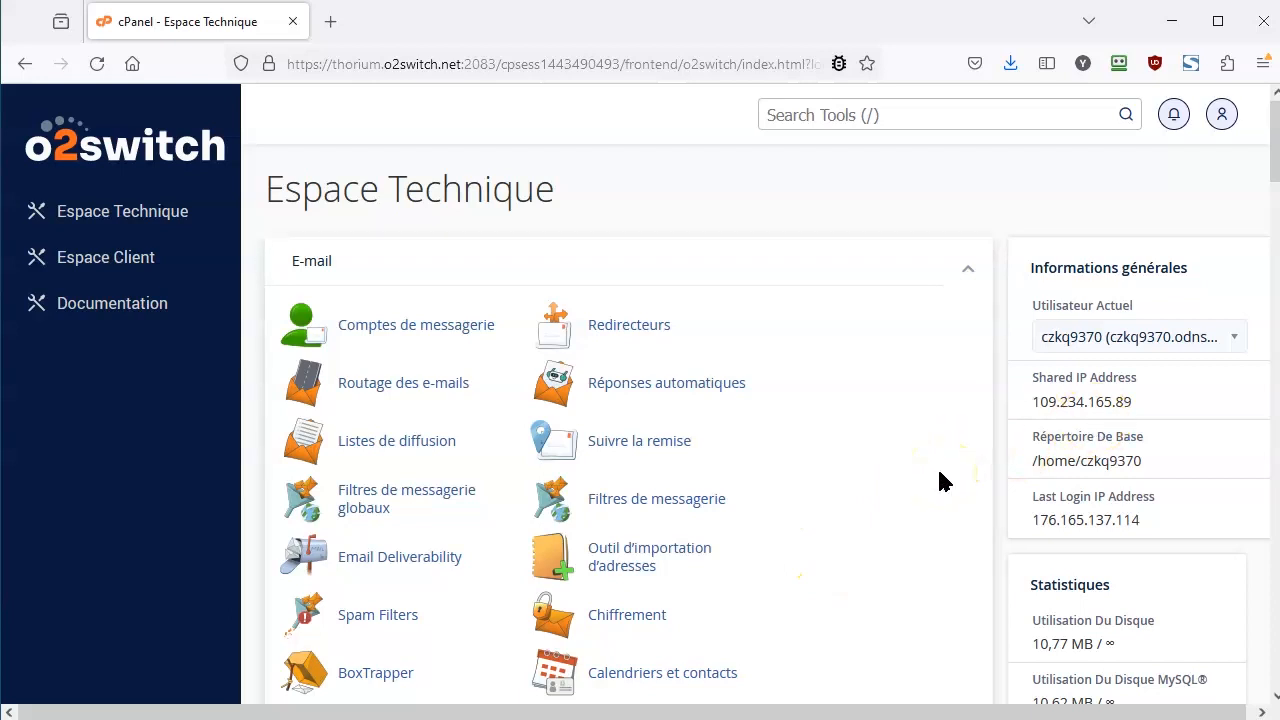
{"action": "key", "text": "ctrl+f"}
Locate Mon Univers Web under Outils by searching 'uni', then open the tool.
{"action": "type", "text": "uni"}
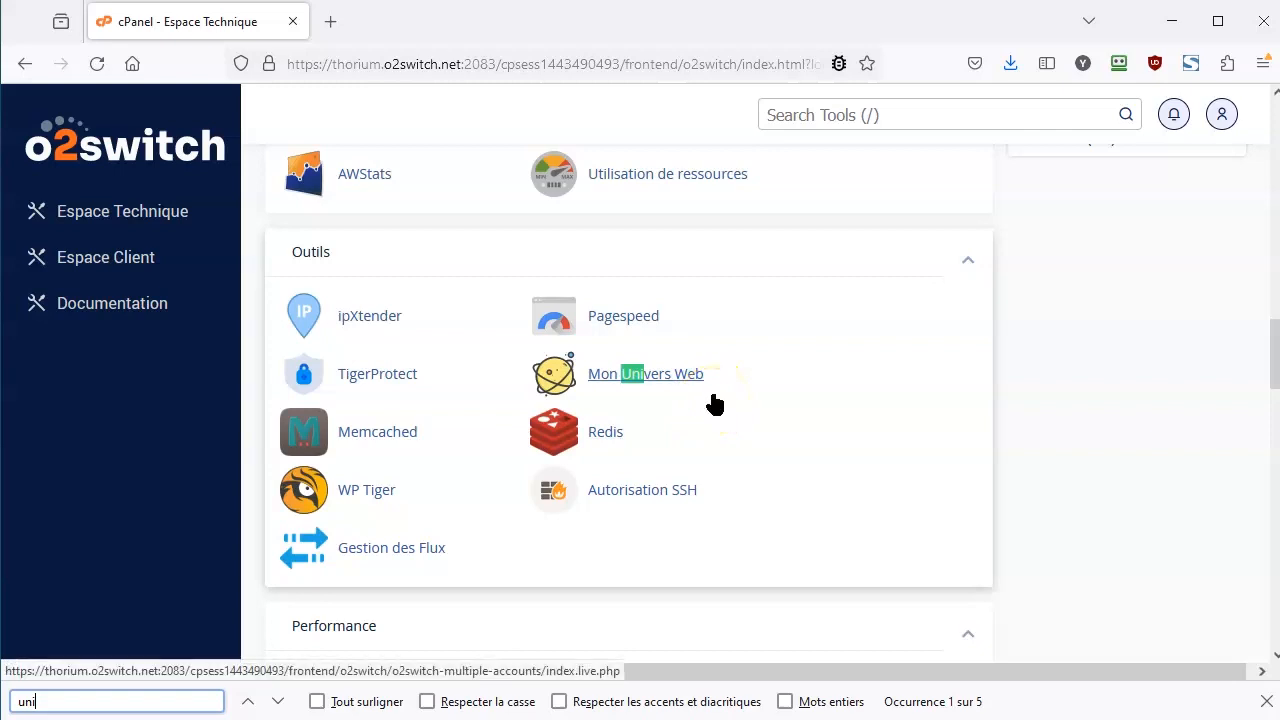
{"action": "left_click", "coordinate": [1264, 703]}
{"action": "left_click", "coordinate": [440, 232]}
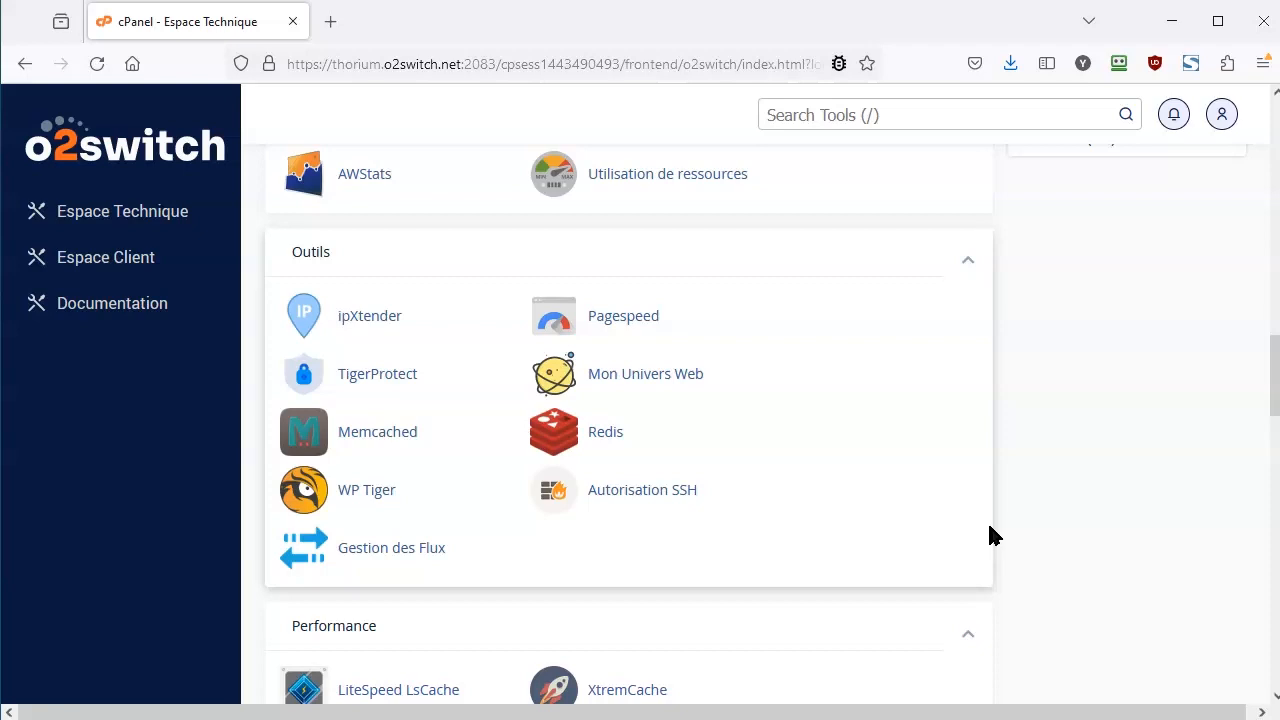
{"action": "left_click", "coordinate": [660, 383]}
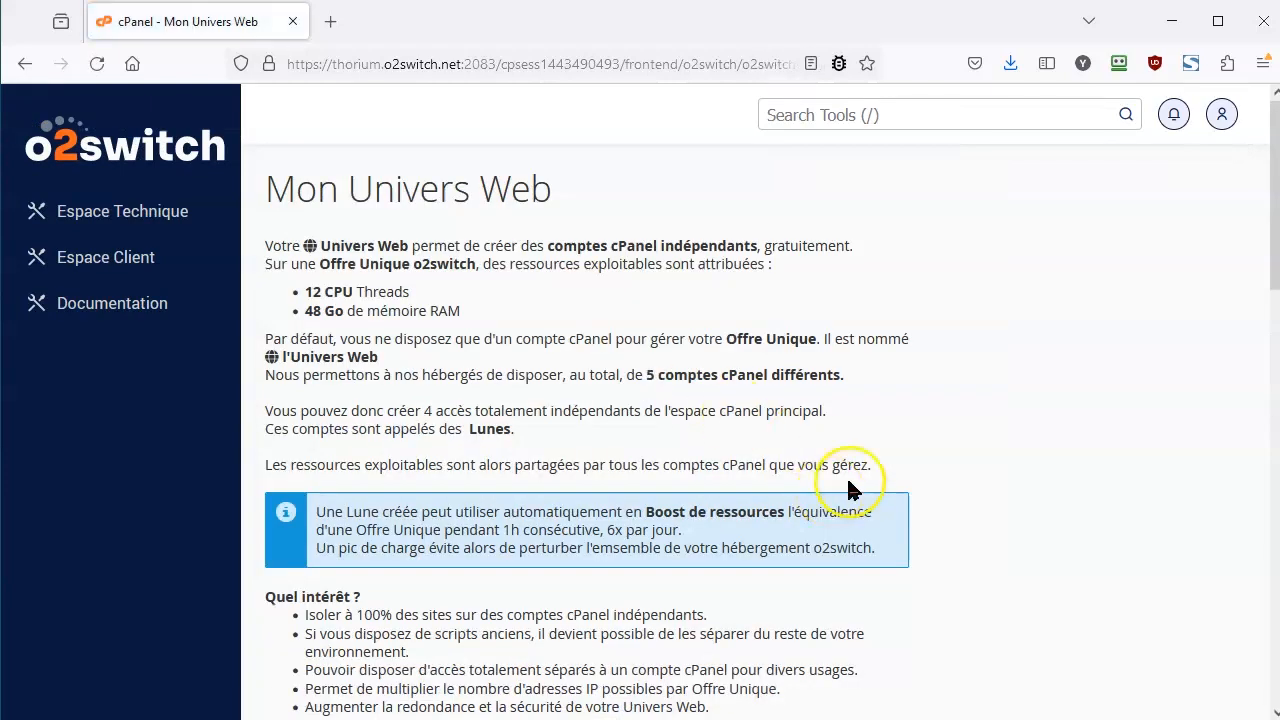
Create a fourth Lune with a password in Création d'une Lune and reload the page.
{"action": "scroll", "coordinate": [592, 428], "scroll_direction": "down", "scroll_amount": 6}
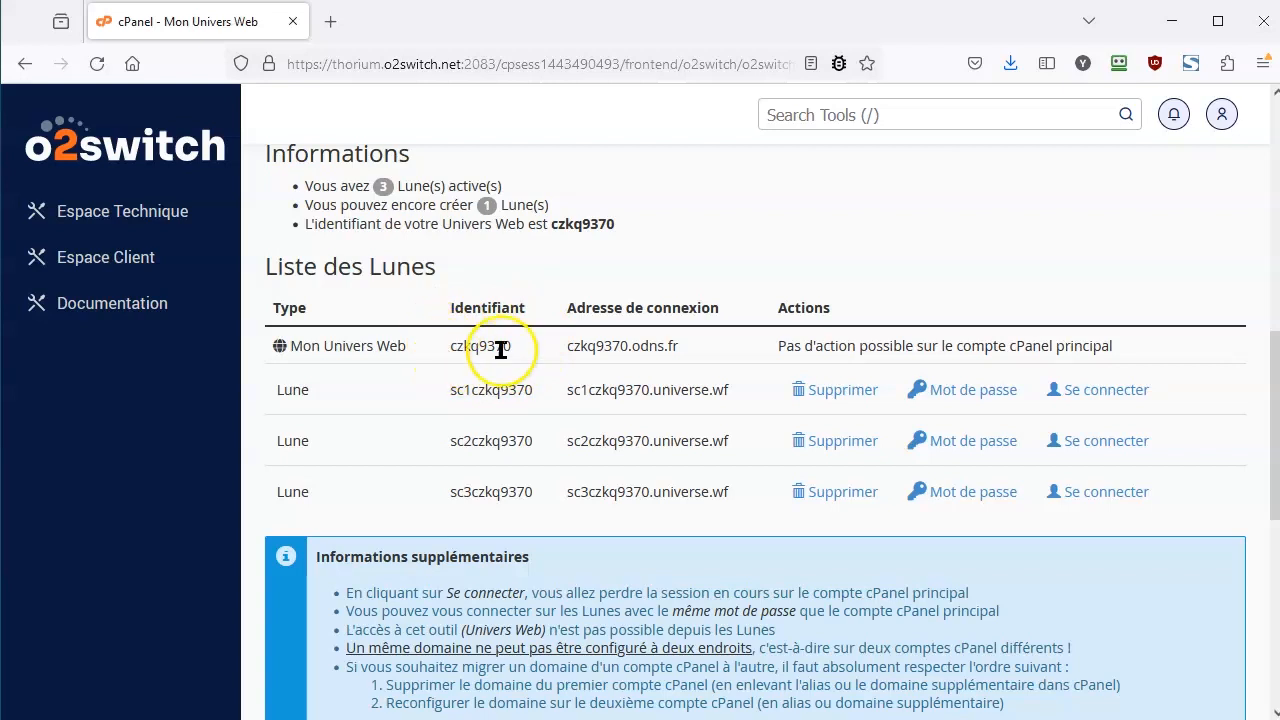
{"action": "left_click_drag", "start_coordinate": [786, 346], "coordinate": [1114, 350]}
{"action": "scroll", "coordinate": [829, 327], "scroll_direction": "down", "scroll_amount": 5}
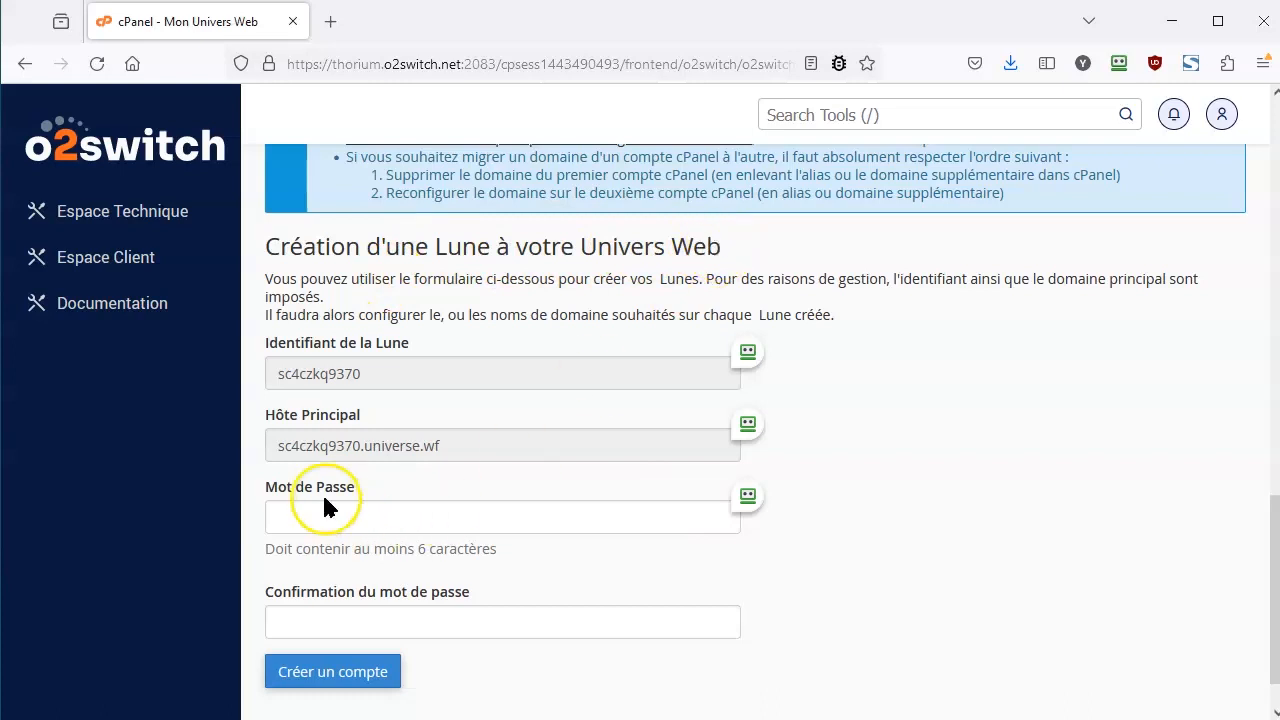
{"action": "left_click", "coordinate": [305, 522]}
{"action": "scroll", "coordinate": [837, 645], "scroll_direction": "down", "scroll_amount": 1}
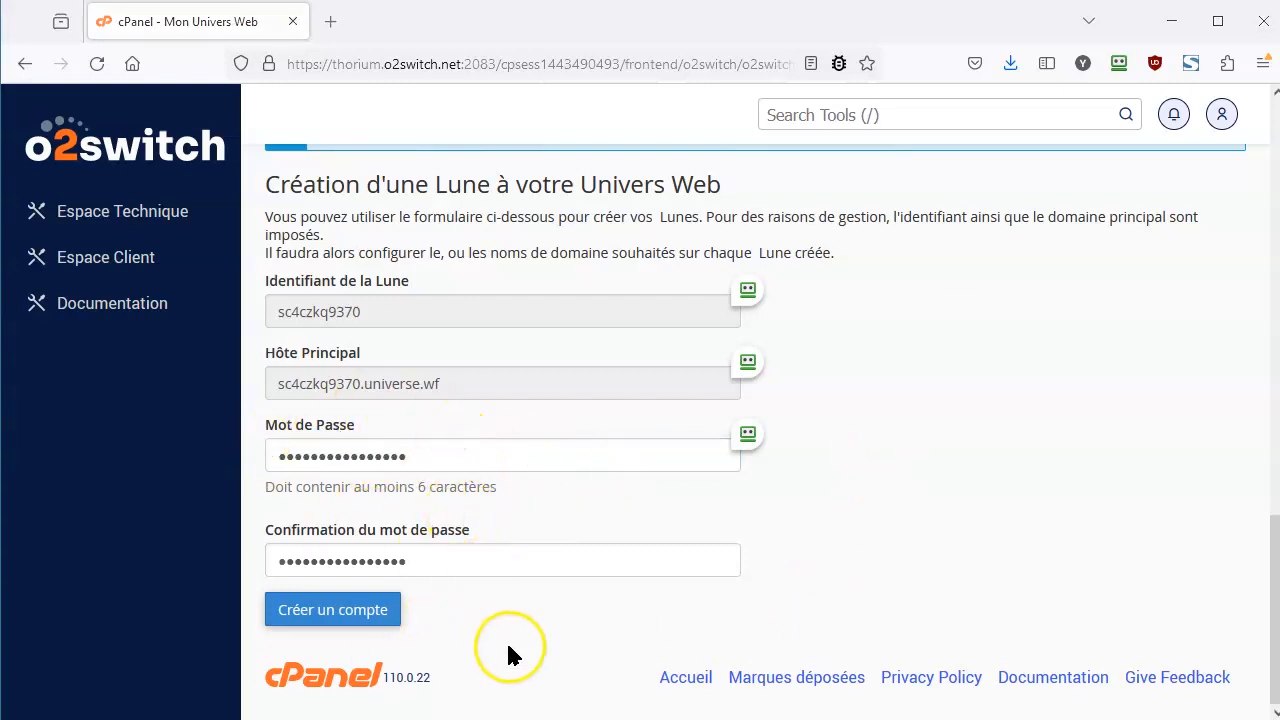
{"action": "left_click", "coordinate": [371, 625]}
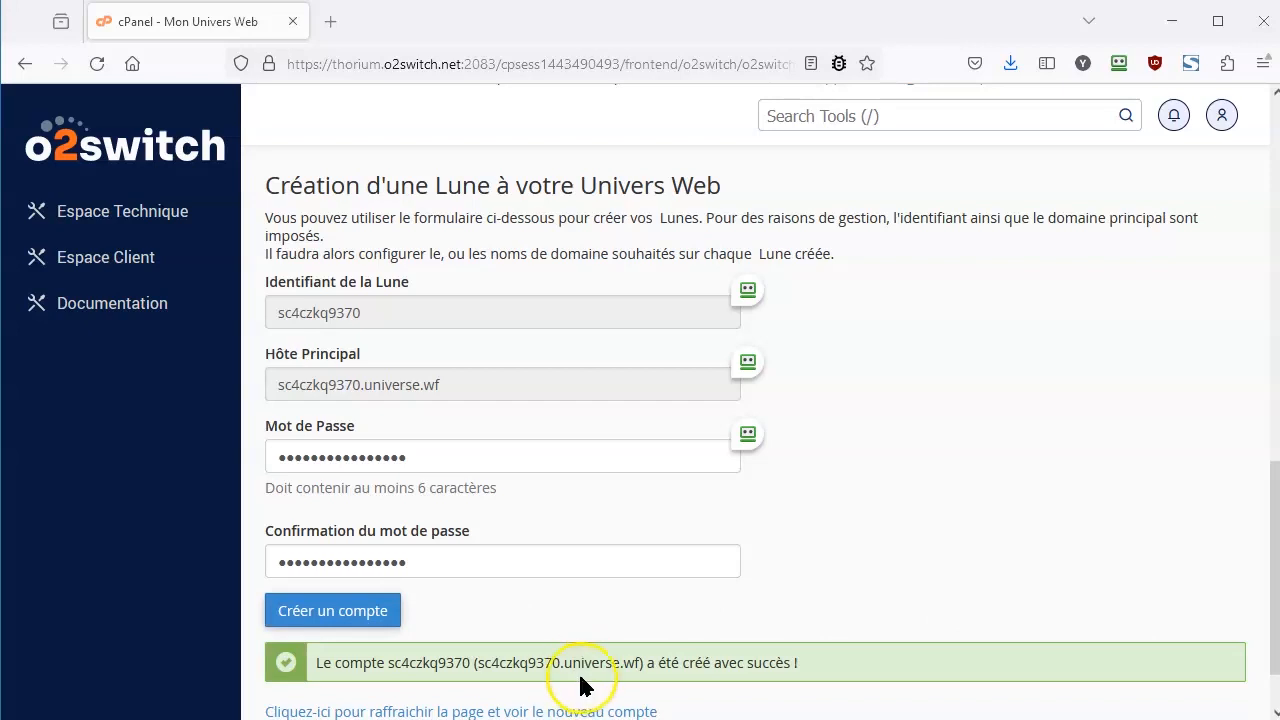
{"action": "left_click", "coordinate": [502, 711]}
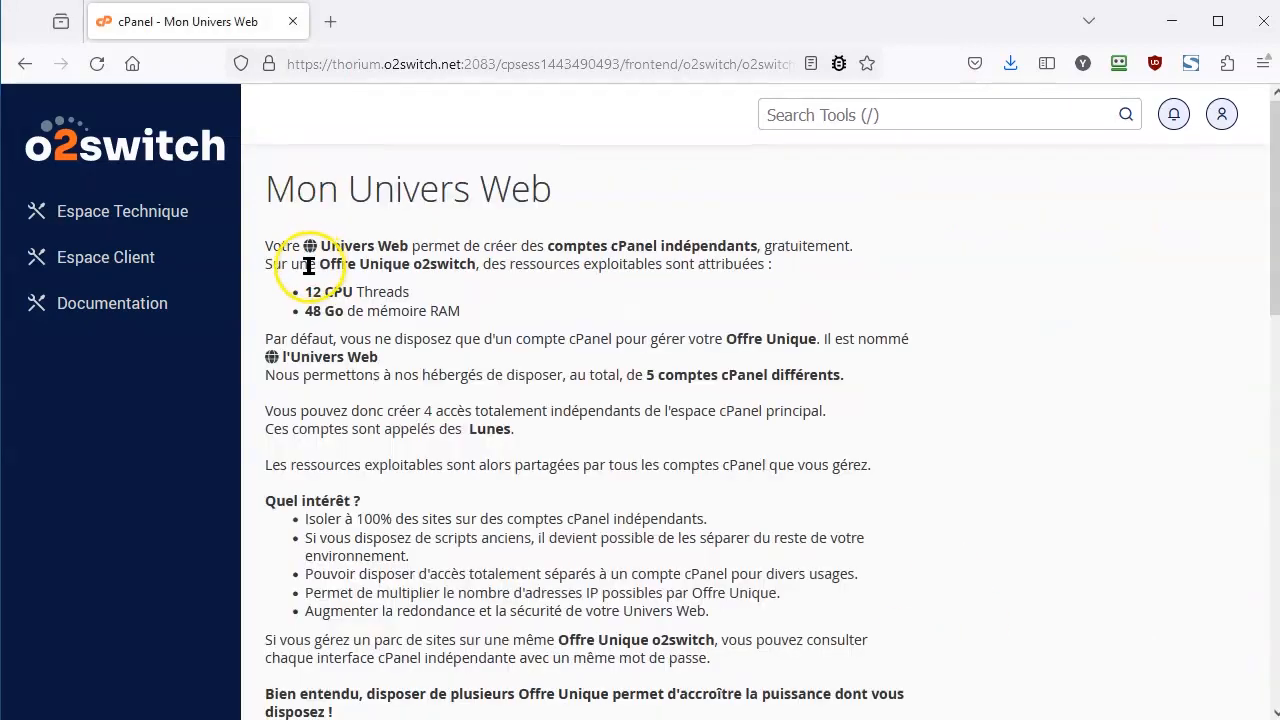
In Espace Technique, switch the current user to the new sc4 Lune account.
{"action": "left_click", "coordinate": [85, 233]}
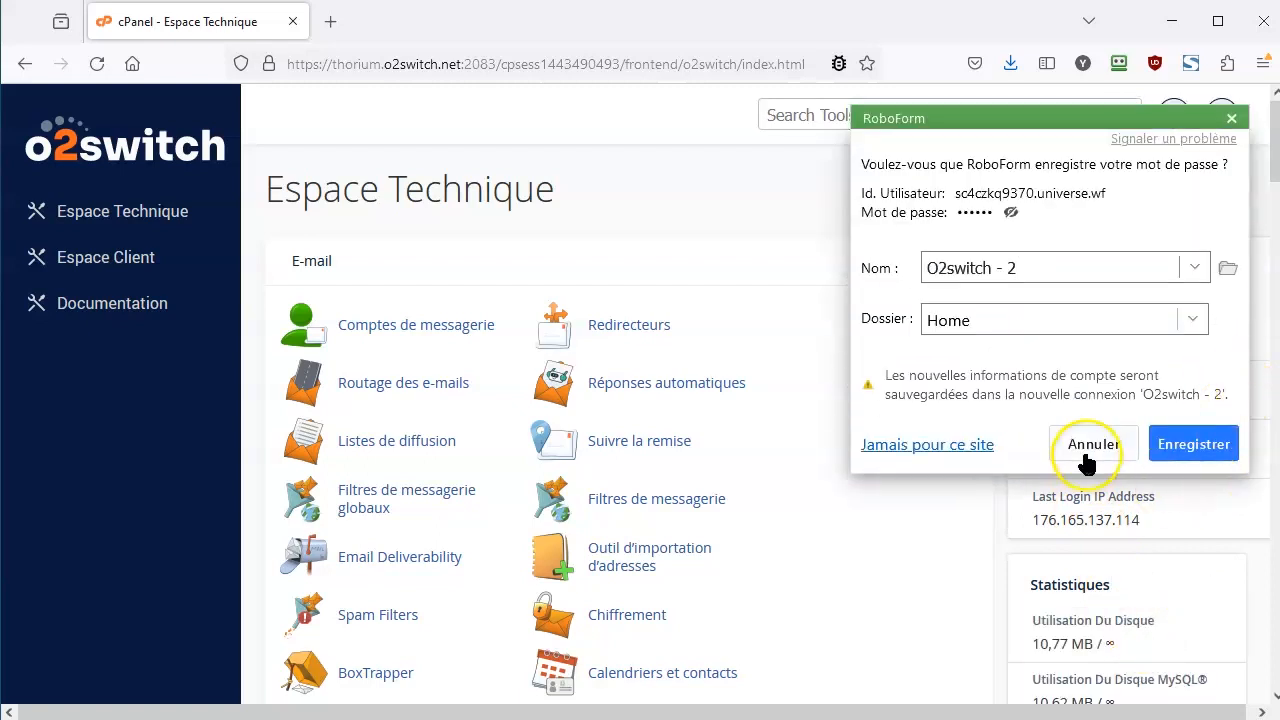
{"action": "left_click", "coordinate": [1091, 446]}
{"action": "left_click", "coordinate": [1236, 342]}
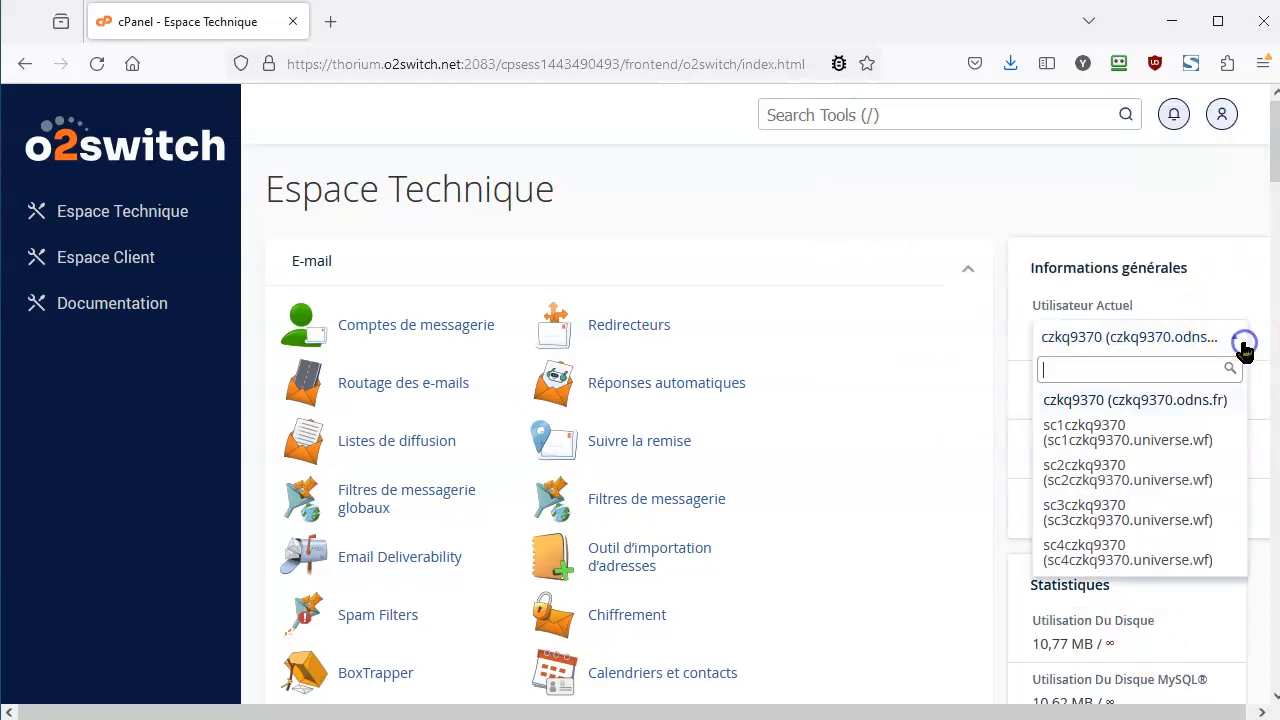
{"action": "left_click", "coordinate": [1106, 564]}
{"action": "left_click", "coordinate": [1106, 566]}
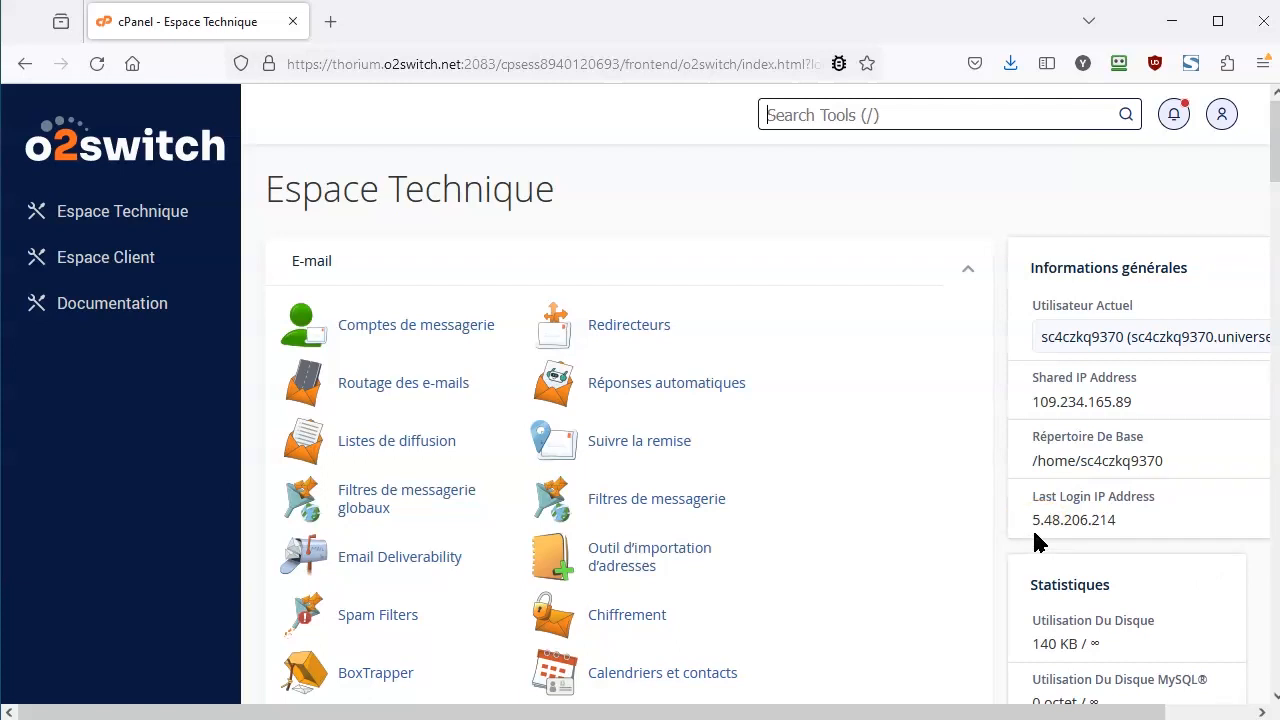
Switch back to the main account and view the four active Lunes in Mon Univers Web.
{"action": "left_click", "coordinate": [126, 406]}
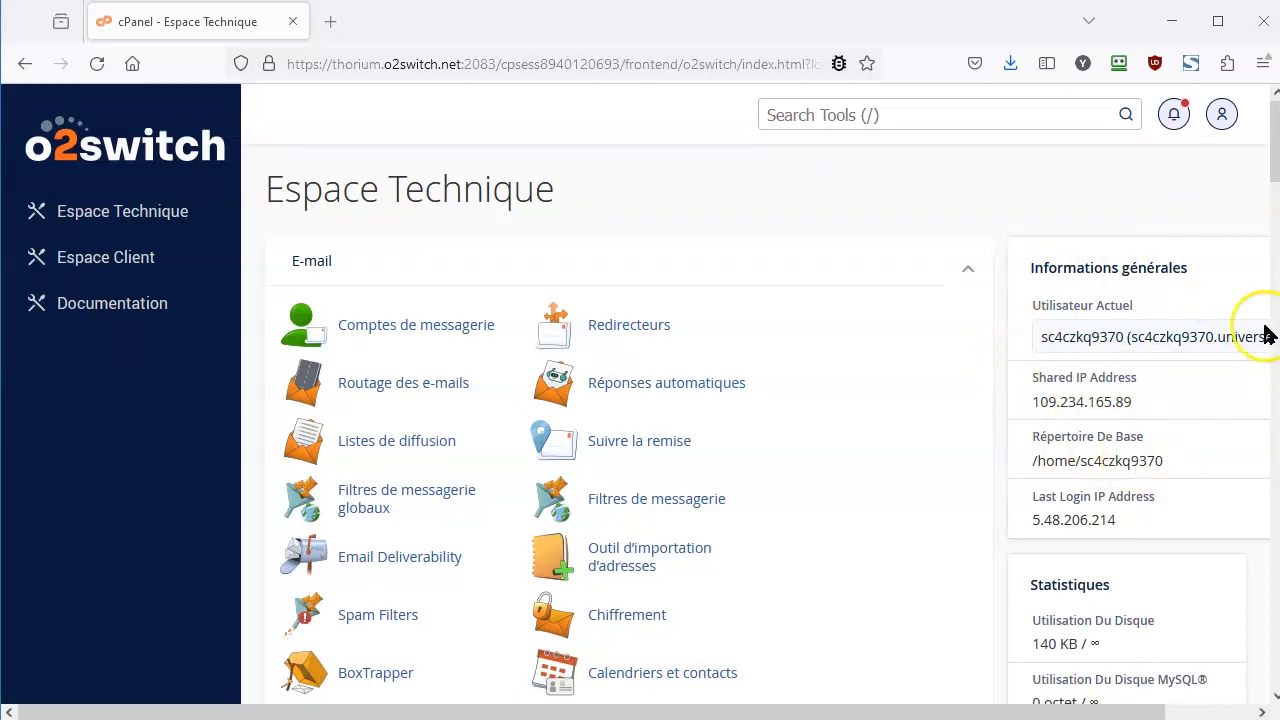
{"action": "left_click", "coordinate": [1080, 340]}
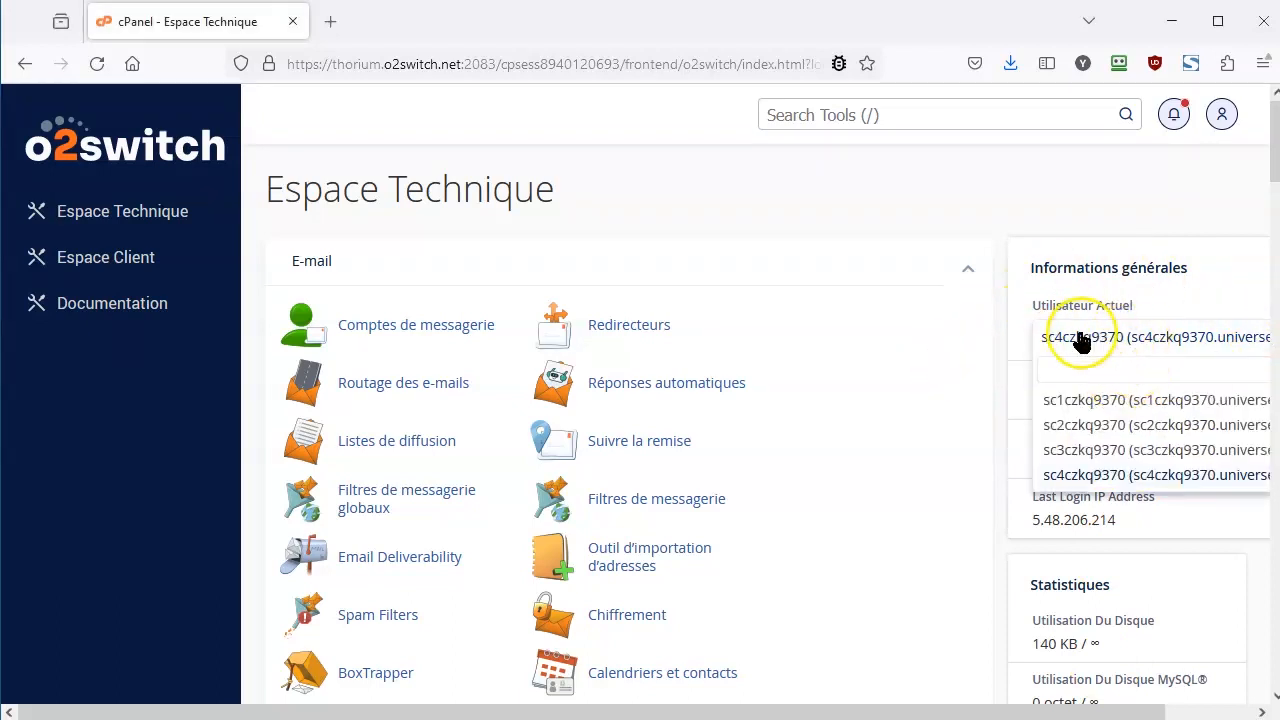
{"action": "left_click", "coordinate": [1148, 456]}
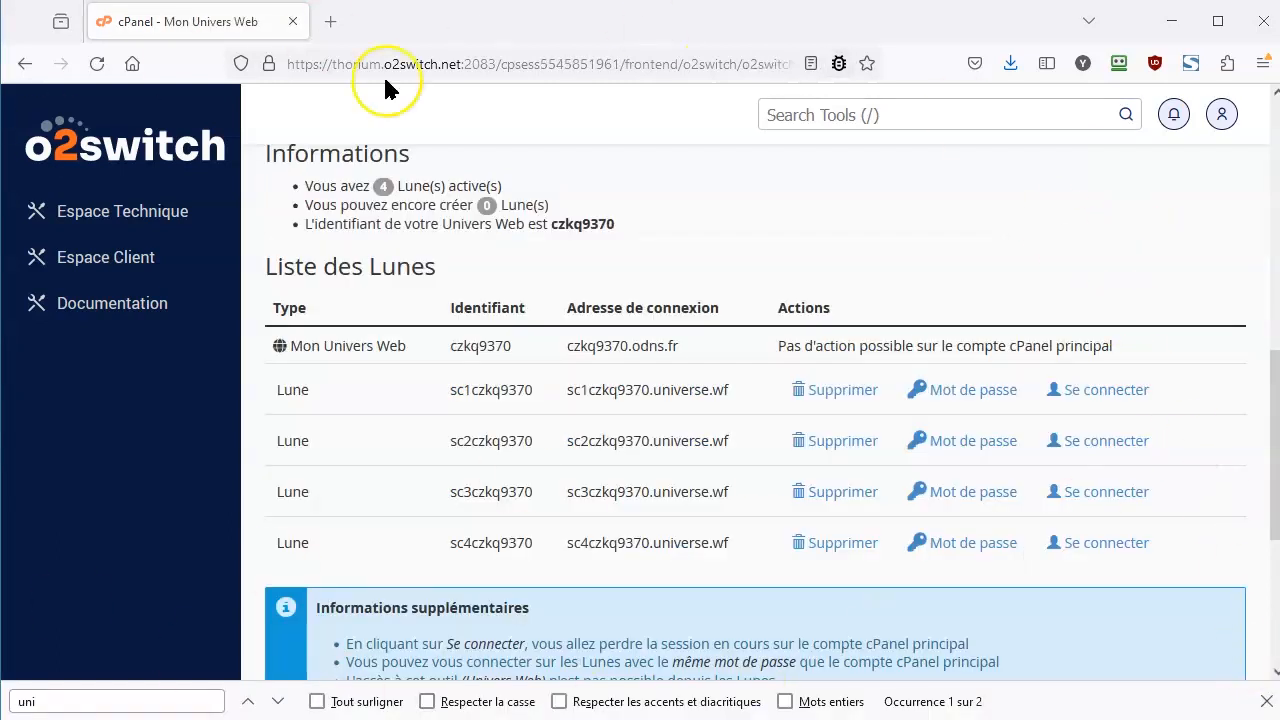
Log out of the main cPanel session and paste the fourth Lune's connect link as the address.
{"action": "right_click", "coordinate": [1083, 547]}
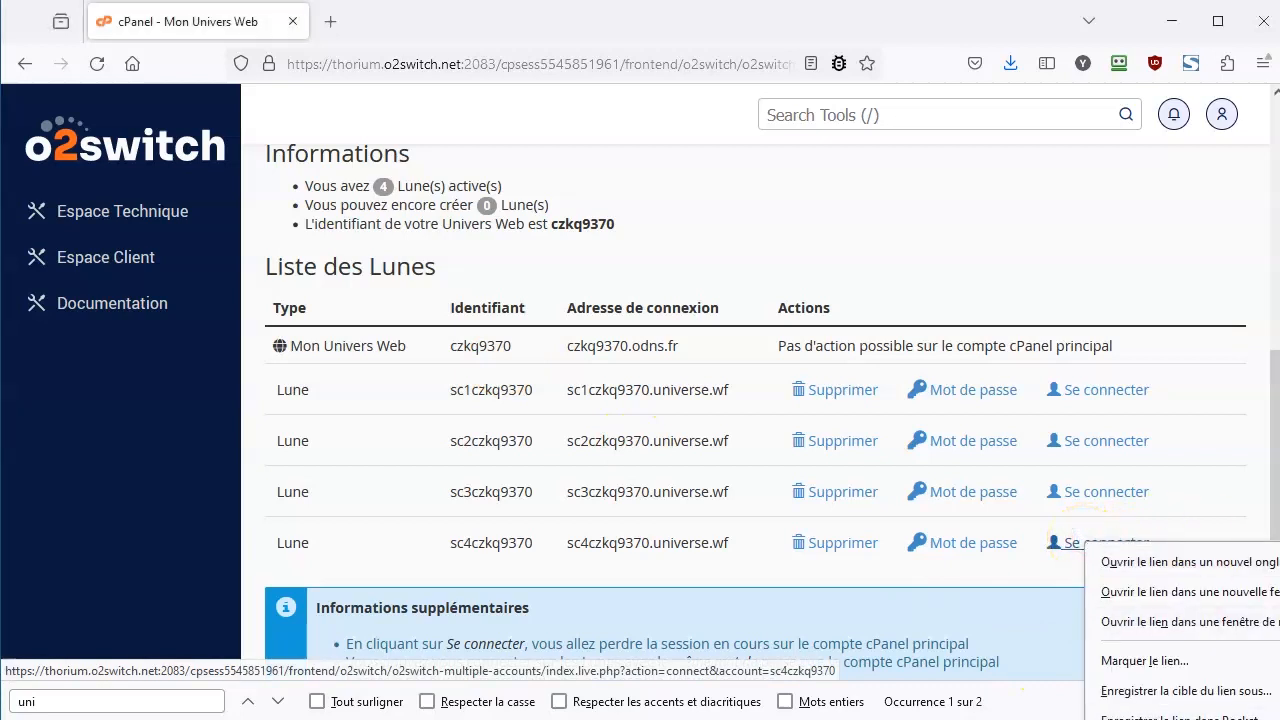
{"action": "left_click", "coordinate": [1180, 622]}
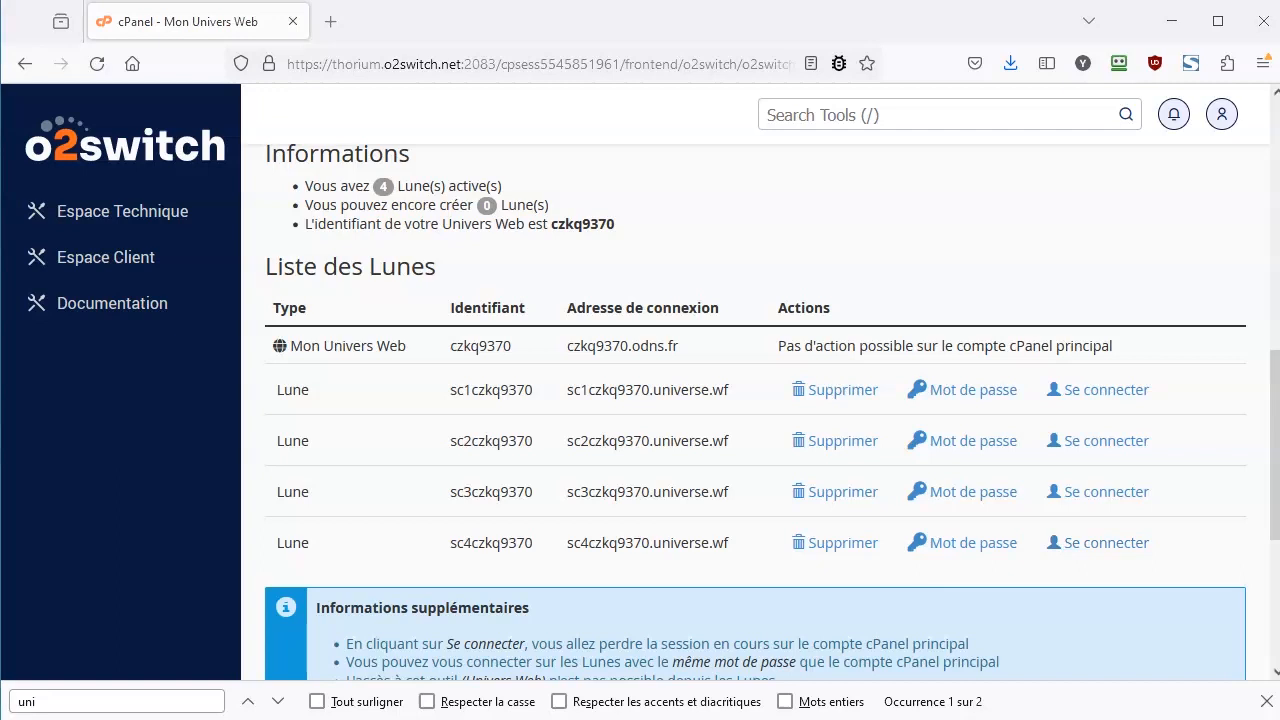
{"action": "left_click", "coordinate": [1222, 116]}
{"action": "left_click", "coordinate": [1086, 618]}
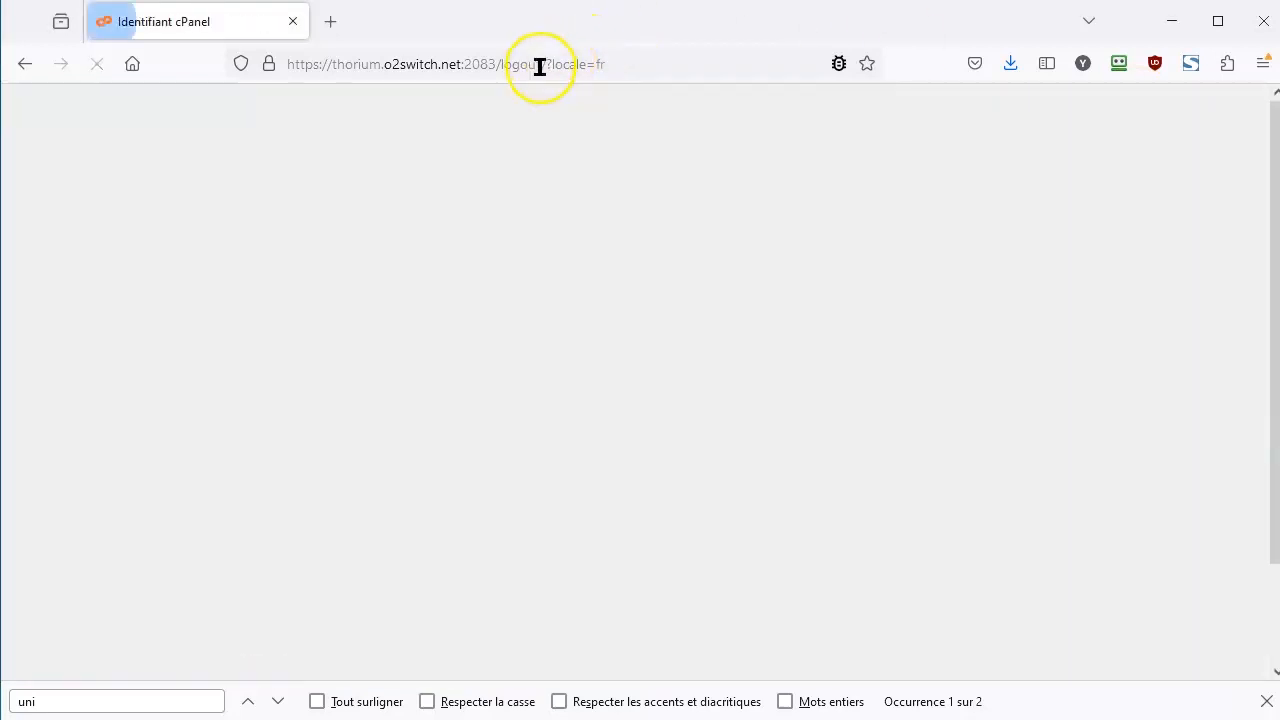
{"action": "left_click", "coordinate": [539, 66]}
{"action": "key", "text": "ctrl+v"}
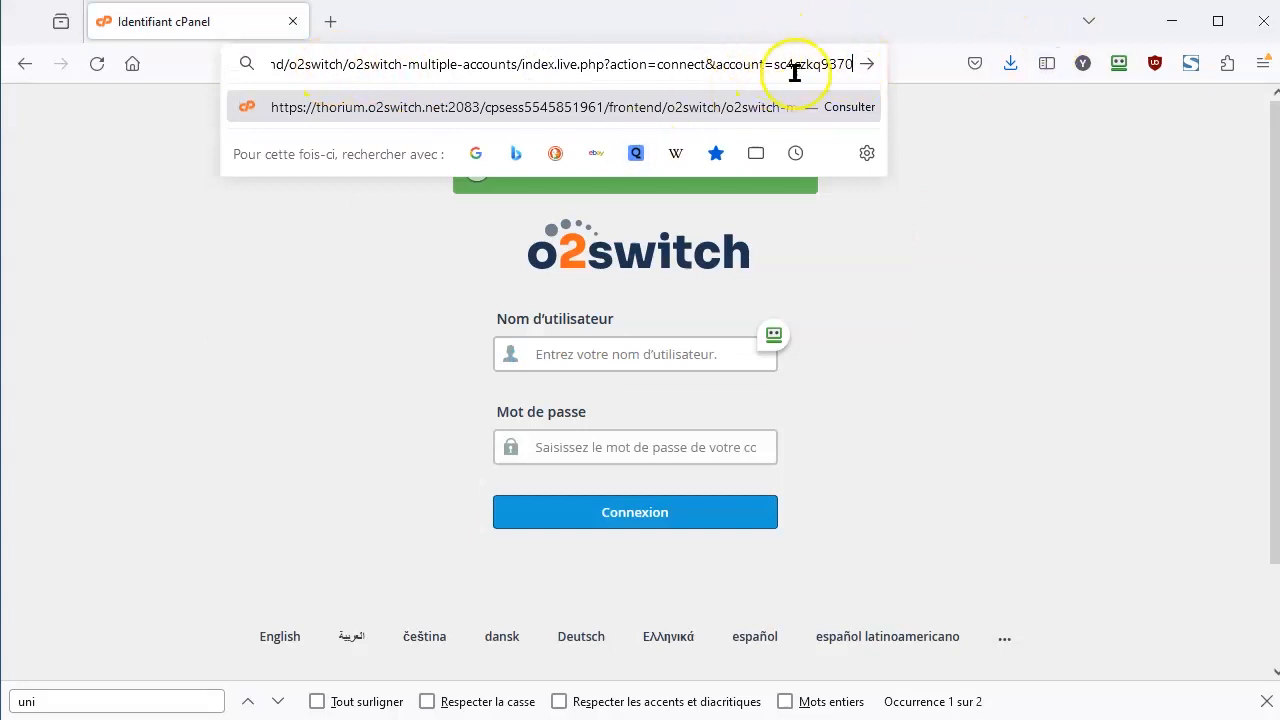
Load the connect link and log in with the fourth Lune's username and password.
{"action": "key", "text": "Return"}
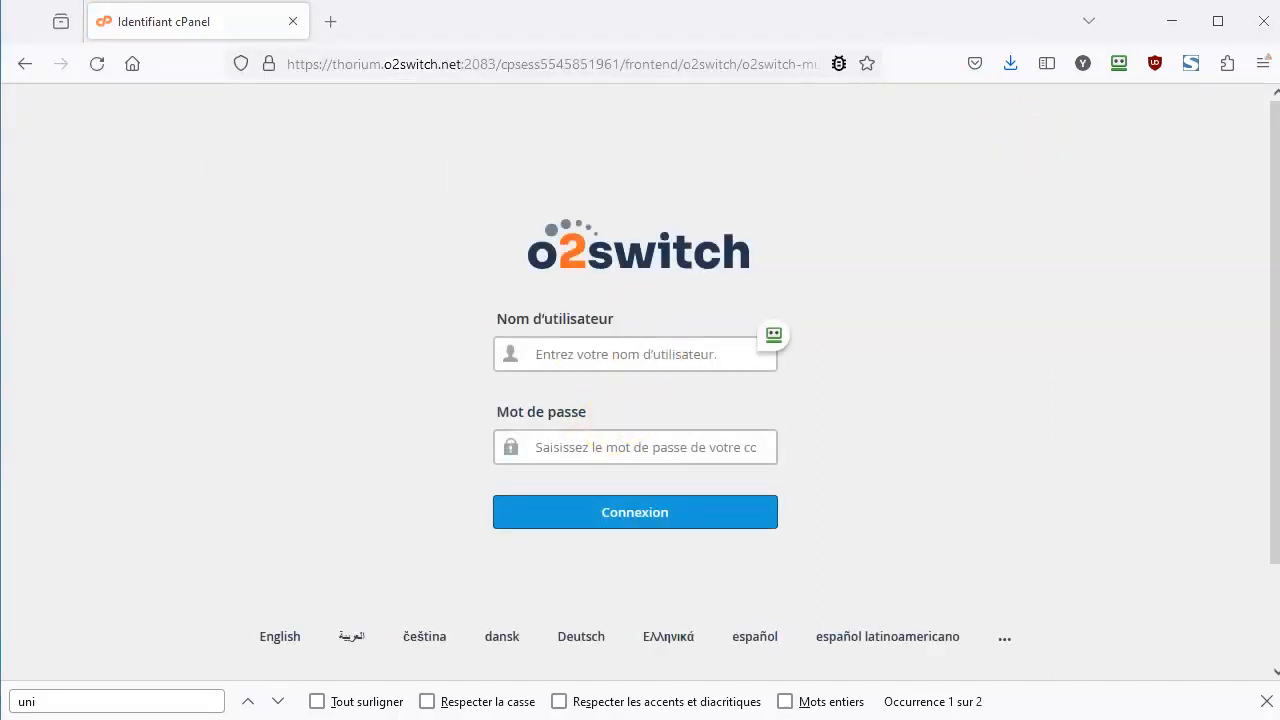
{"action": "left_click", "coordinate": [594, 343]}
{"action": "type", "text": "sc4czkq9370"}
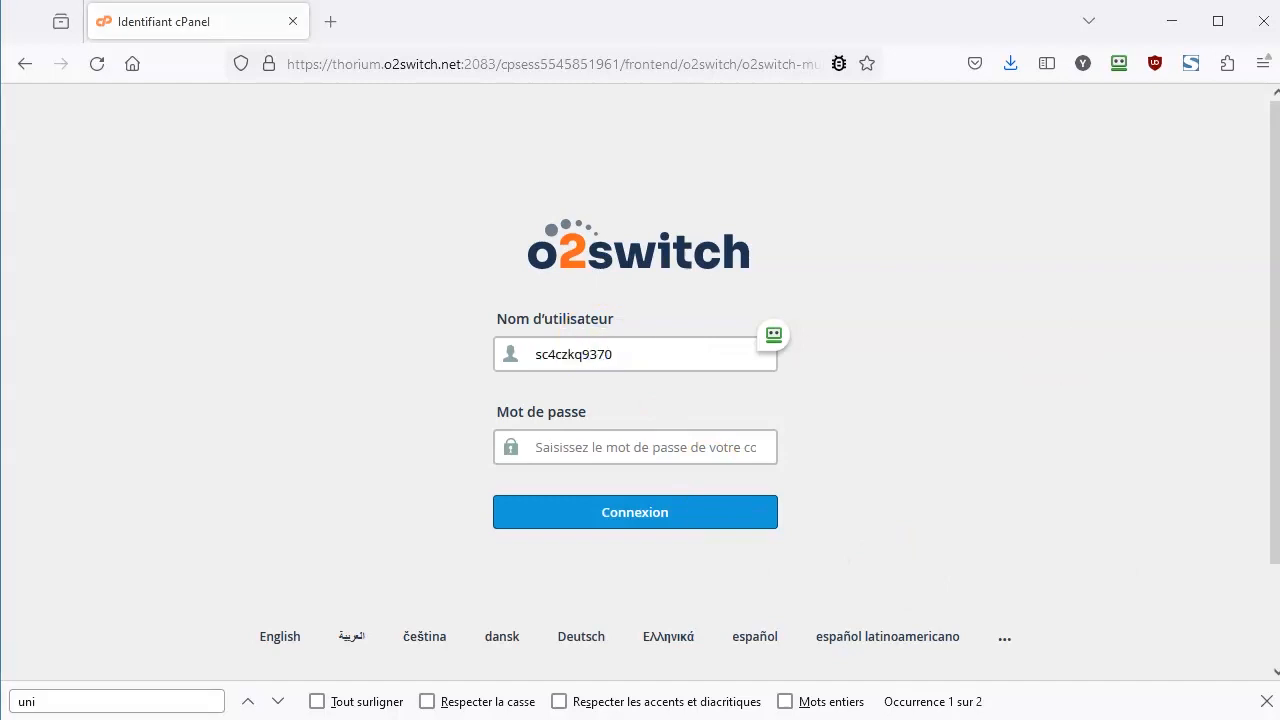
{"action": "left_click", "coordinate": [651, 449]}
{"action": "key", "text": "ctrl+v"}
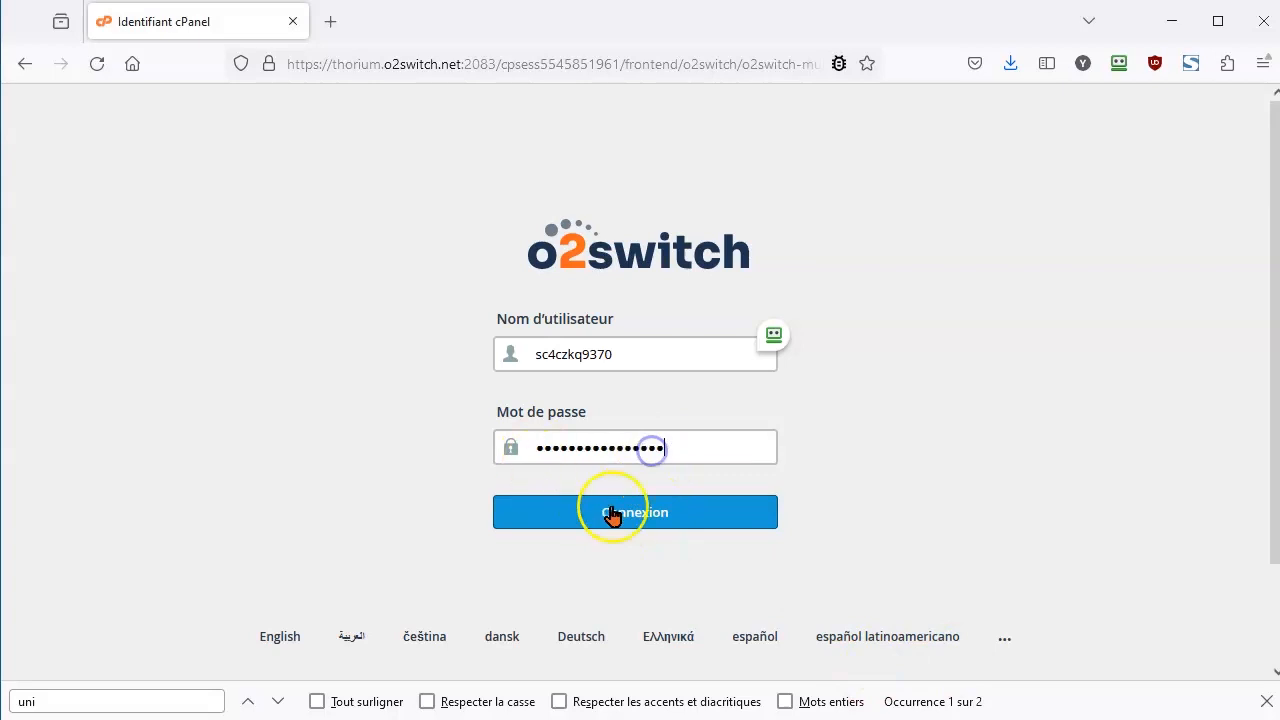
{"action": "left_click", "coordinate": [611, 508]}
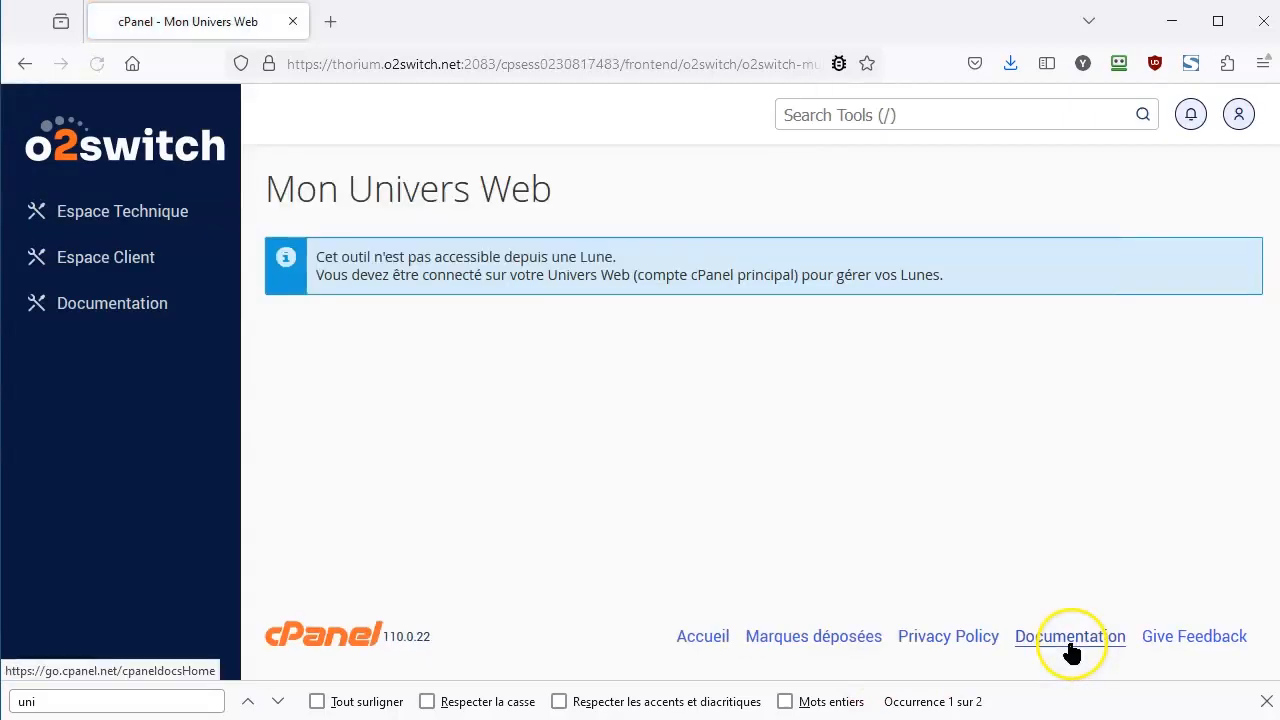
Open the fourth Lune's Espace Technique and confirm its username as the logged-in user.
{"action": "left_click", "coordinate": [1095, 391]}
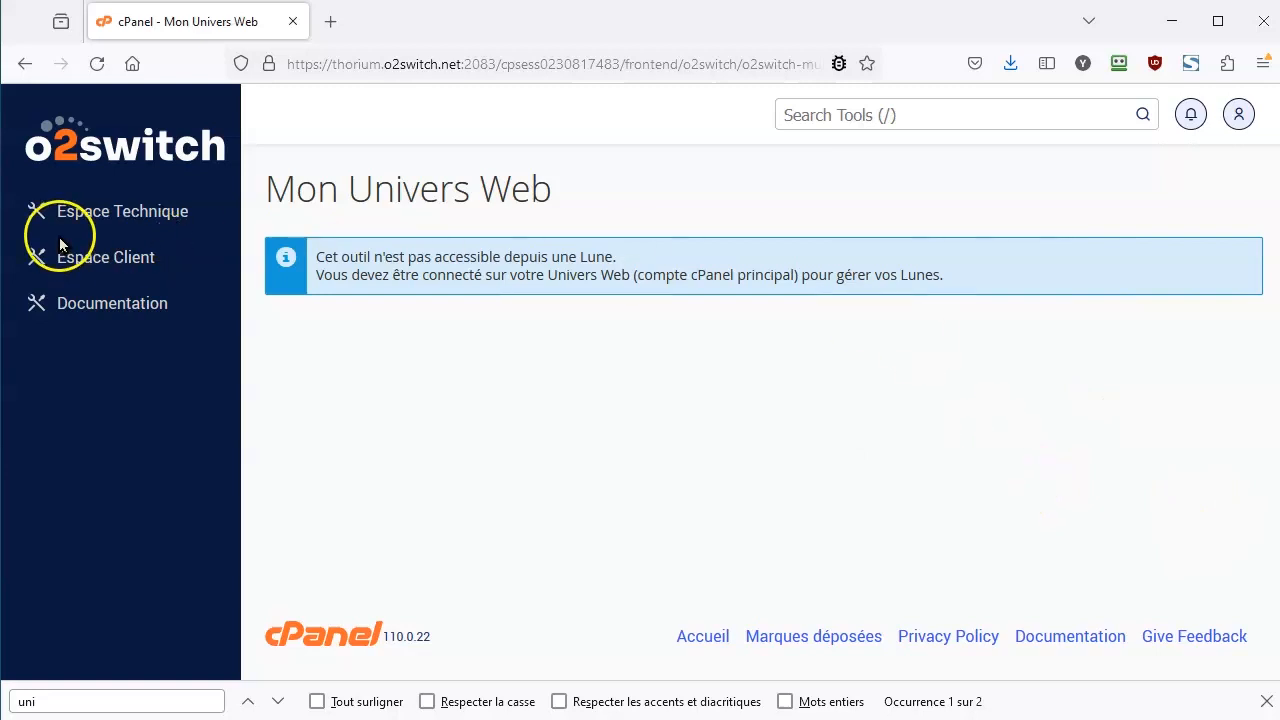
{"action": "left_click", "coordinate": [87, 222]}
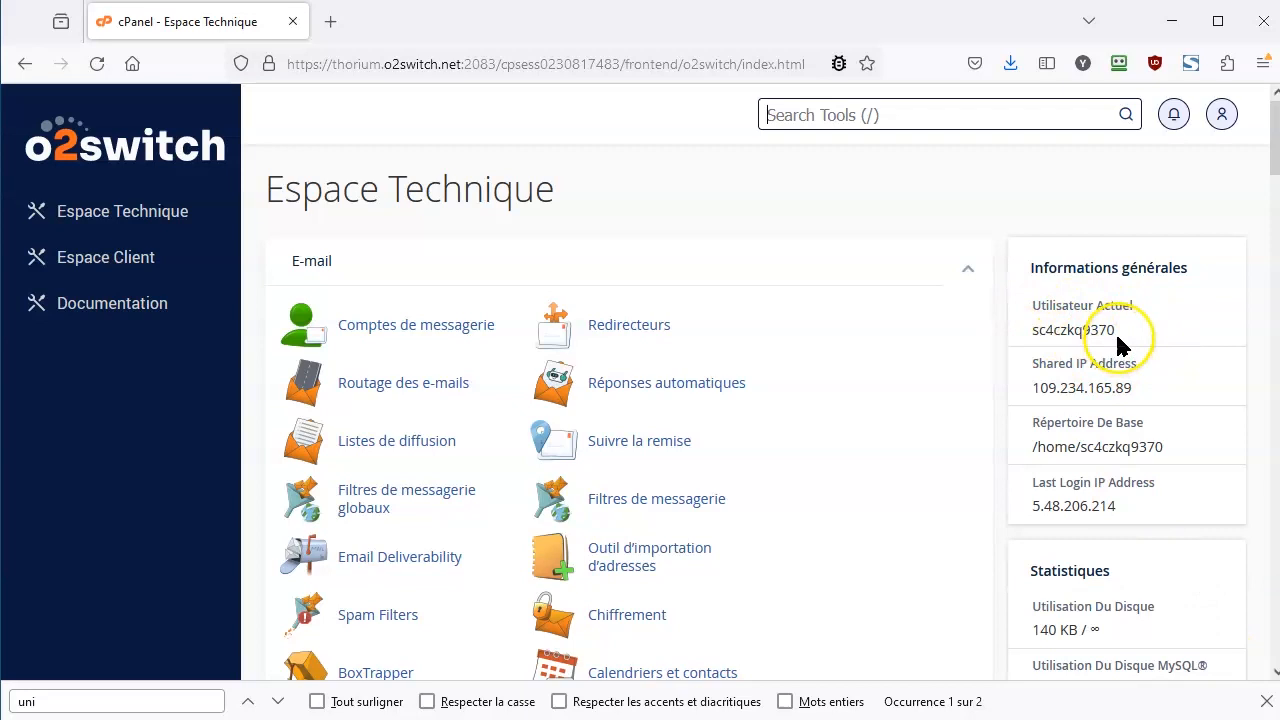
{"action": "left_click_drag", "start_coordinate": [1115, 331], "coordinate": [1036, 330]}
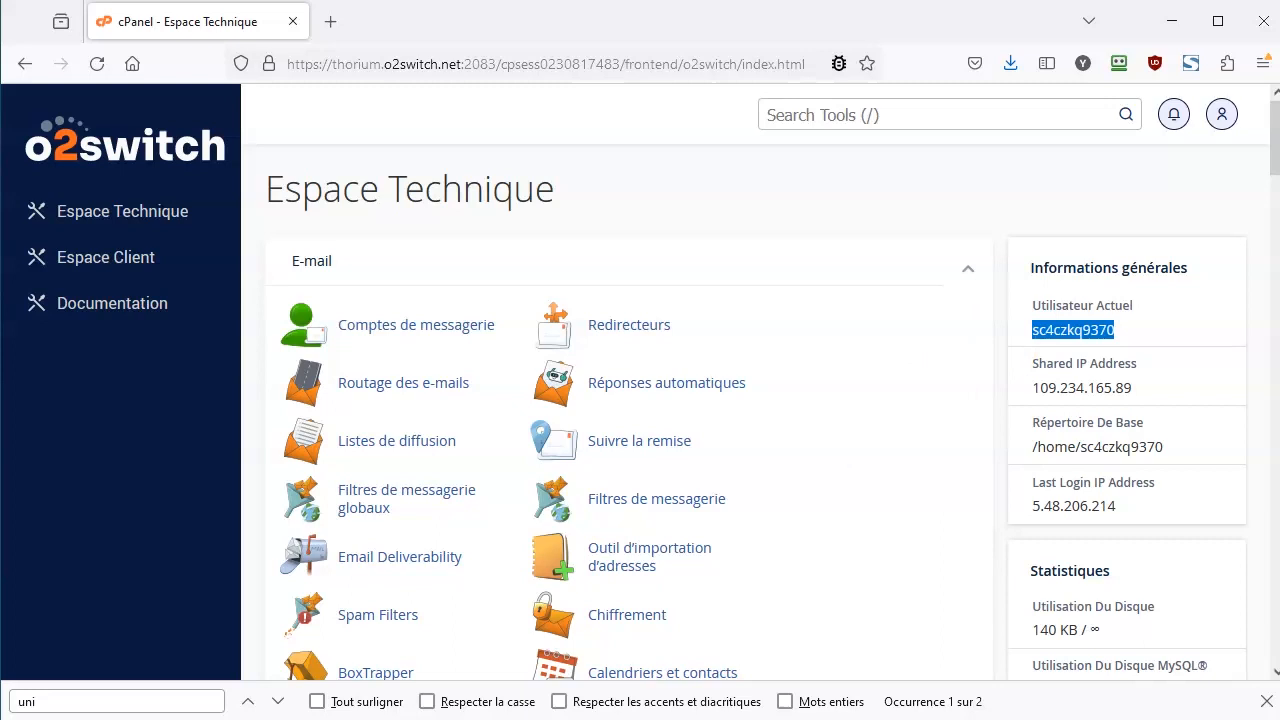
{"action": "left_click", "coordinate": [1266, 701]}
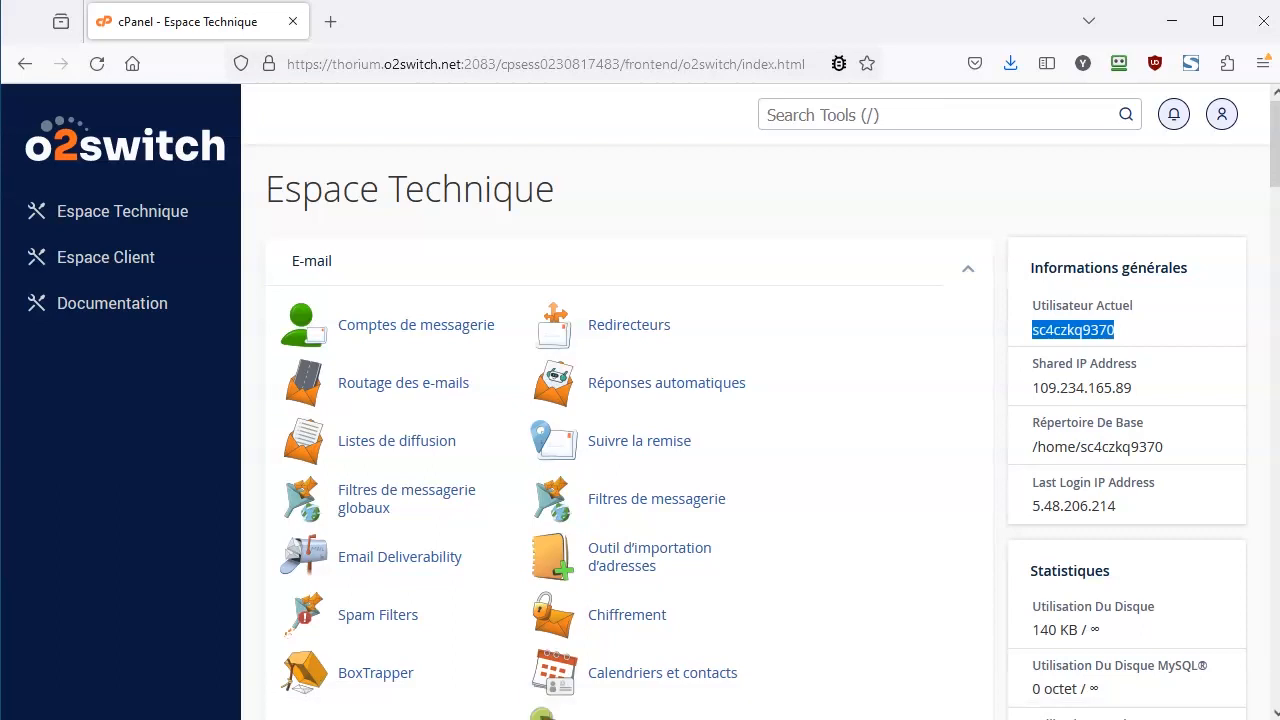